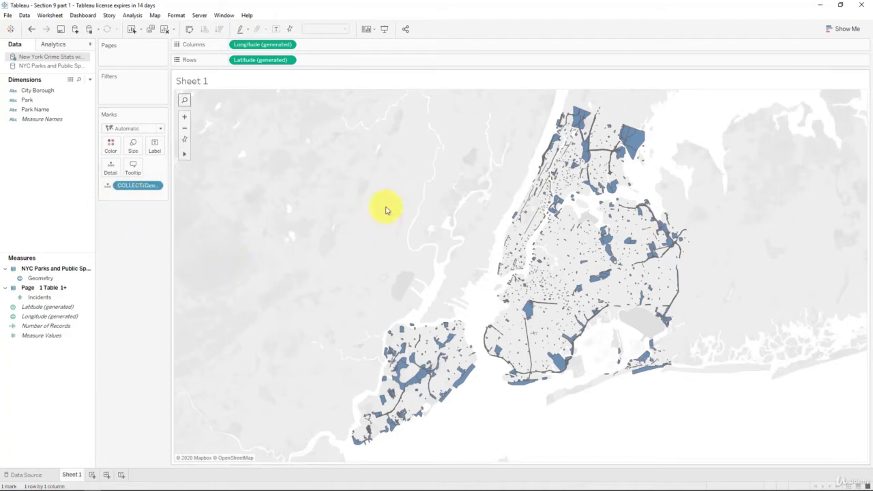
- Draw the NYC park and public-space polygons from the Geometry field on a map
{"action": "left_click", "coordinate": [27, 111]}
- Put Park Name on Detail and colour each park polygon by SUM(Incidents)
{"action": "left_click_drag", "start_coordinate": [27, 112], "coordinate": [109, 170]}
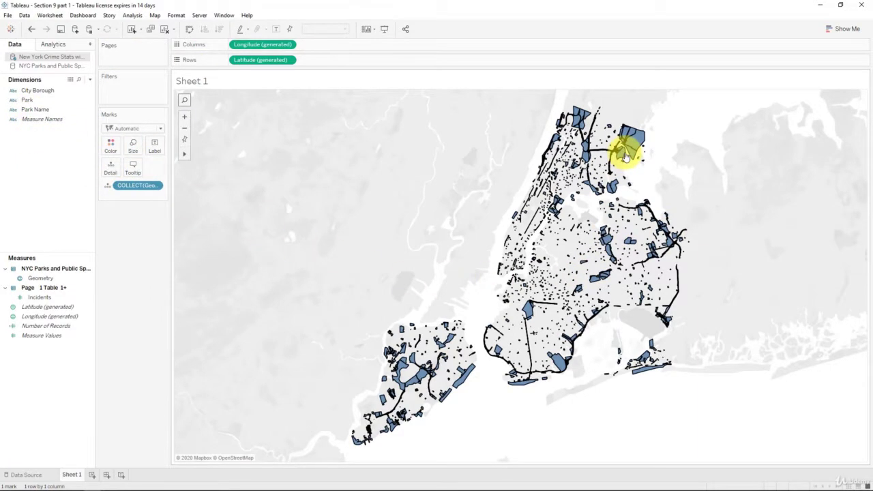
{"action": "left_click_drag", "start_coordinate": [30, 109], "coordinate": [110, 171]}
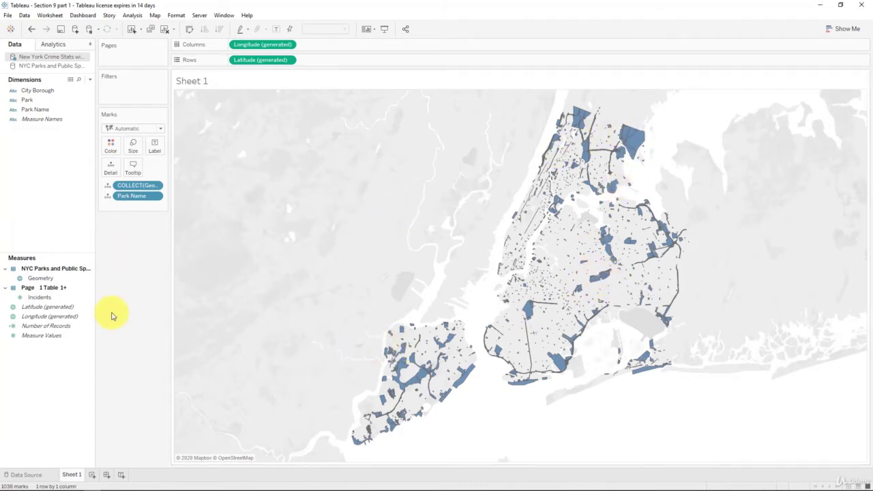
{"action": "left_click_drag", "start_coordinate": [40, 297], "coordinate": [113, 148]}
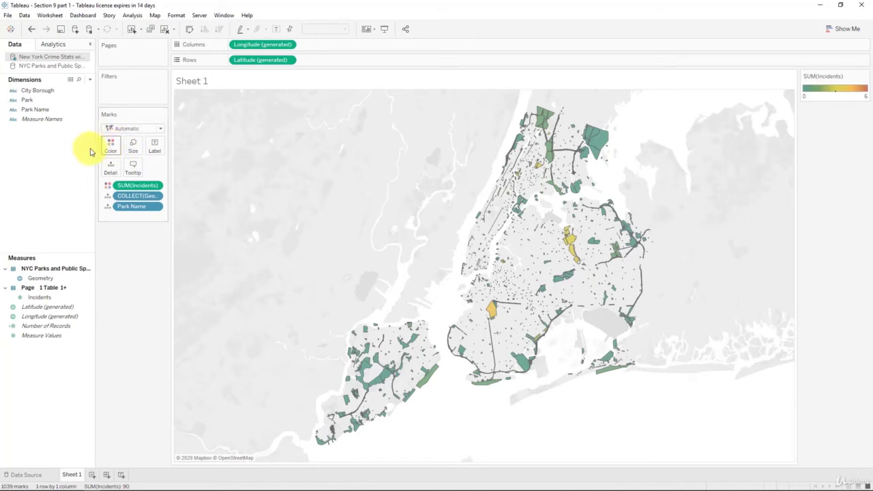
- Dock the Incidents legend under Marks and keep the Temperature Diverging colour palette
{"action": "left_click_drag", "start_coordinate": [591, 128], "coordinate": [129, 242]}
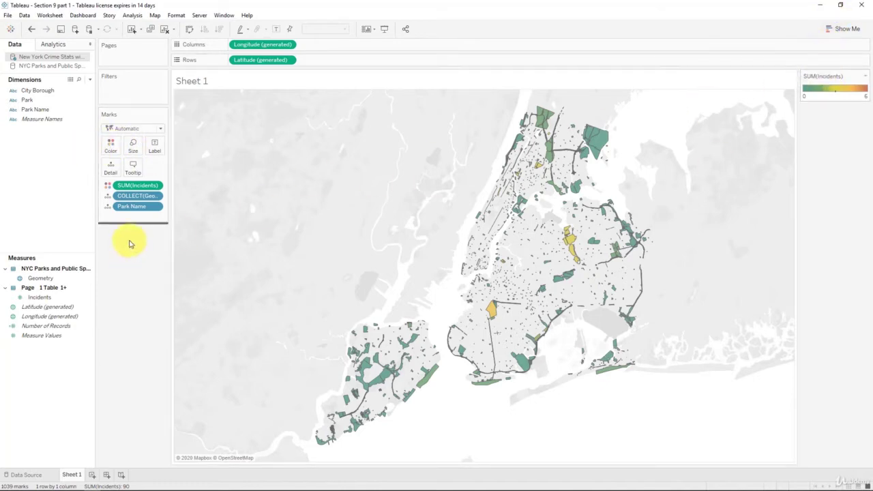
{"action": "left_click", "coordinate": [111, 145]}
{"action": "left_click", "coordinate": [154, 179]}
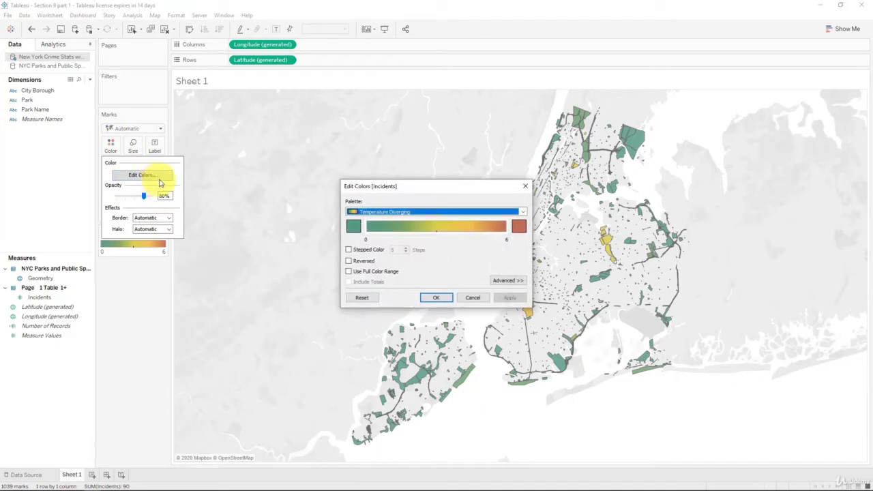
{"action": "left_click", "coordinate": [407, 213]}
{"action": "left_click", "coordinate": [407, 213]}
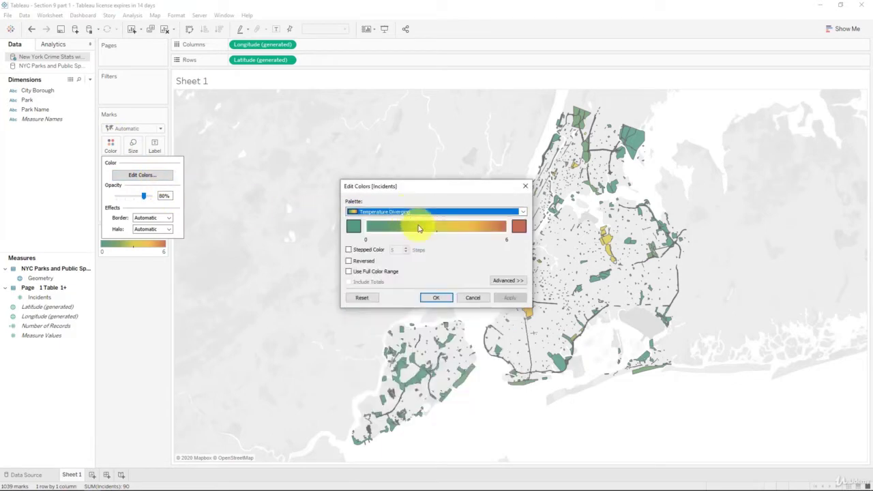
{"action": "left_click", "coordinate": [437, 298]}
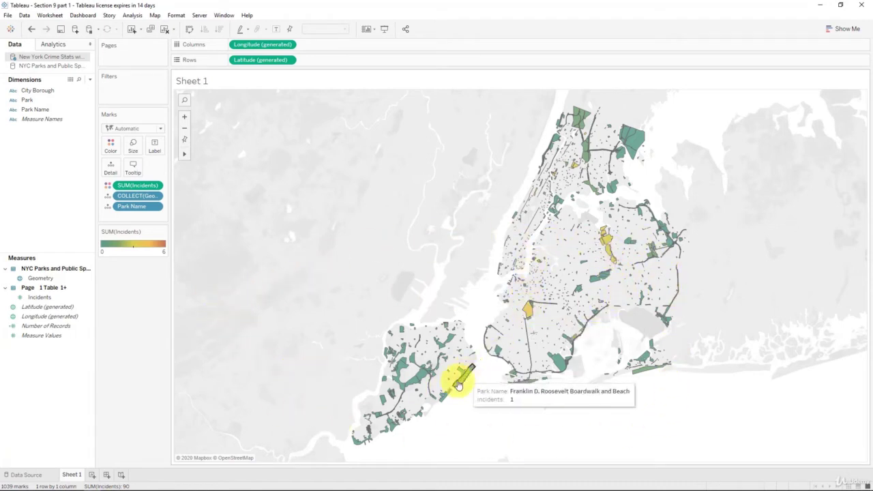
- Set the park shapes' border to None
{"action": "left_click", "coordinate": [111, 145]}
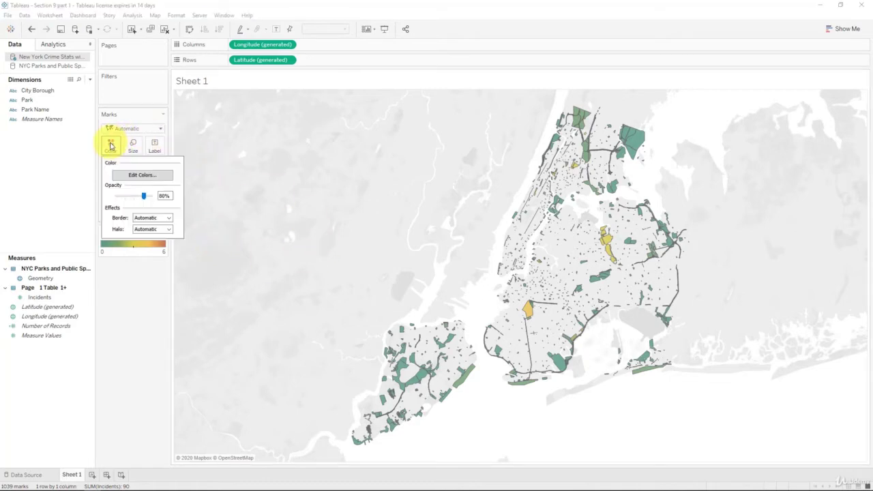
{"action": "left_click", "coordinate": [162, 218]}
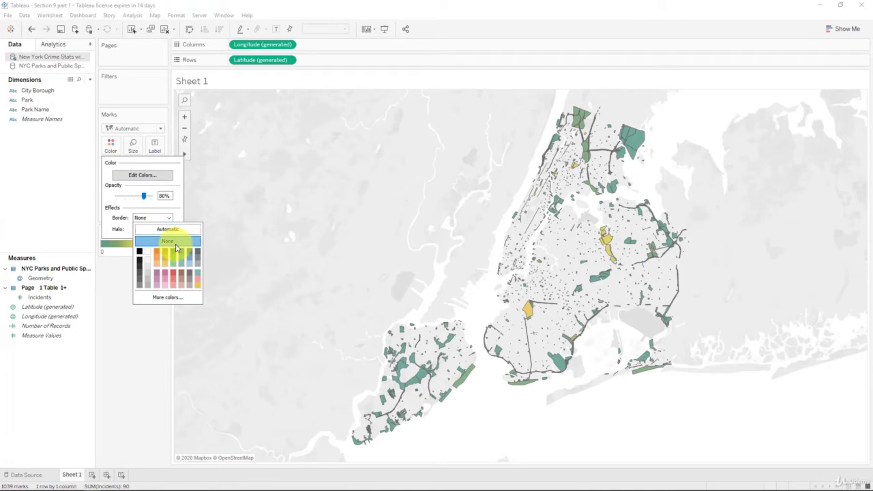
{"action": "left_click", "coordinate": [167, 241]}
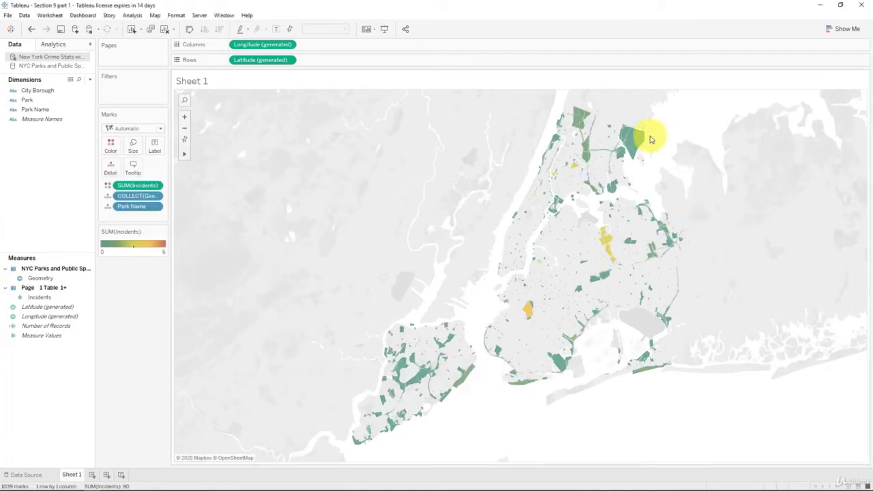
- Add a City Borough filter with Use all selected, applied and confirmed
{"action": "scroll", "coordinate": [522, 271], "scroll_direction": "up", "scroll_amount": 2}
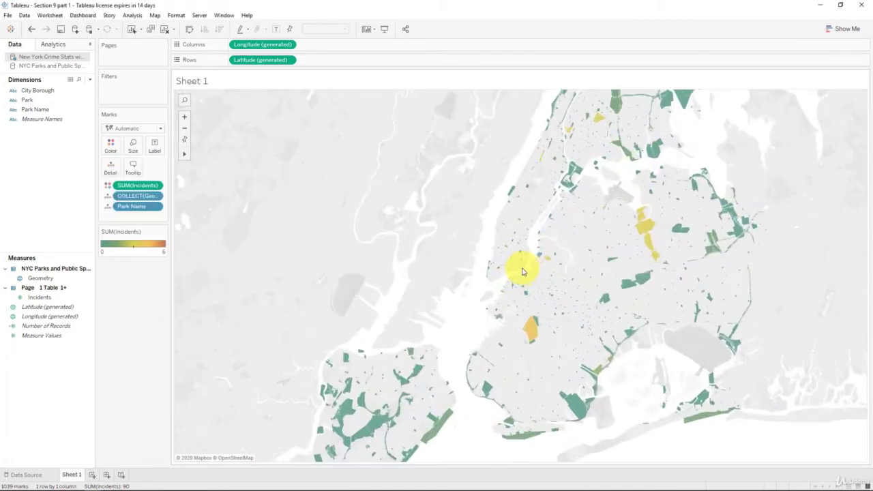
{"action": "scroll", "coordinate": [388, 246], "scroll_direction": "down", "scroll_amount": 1}
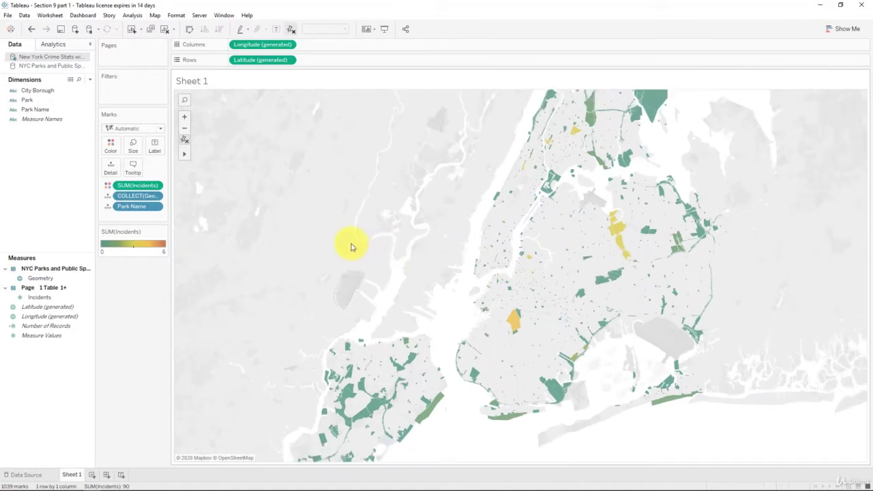
{"action": "left_click_drag", "start_coordinate": [40, 90], "coordinate": [123, 93]}
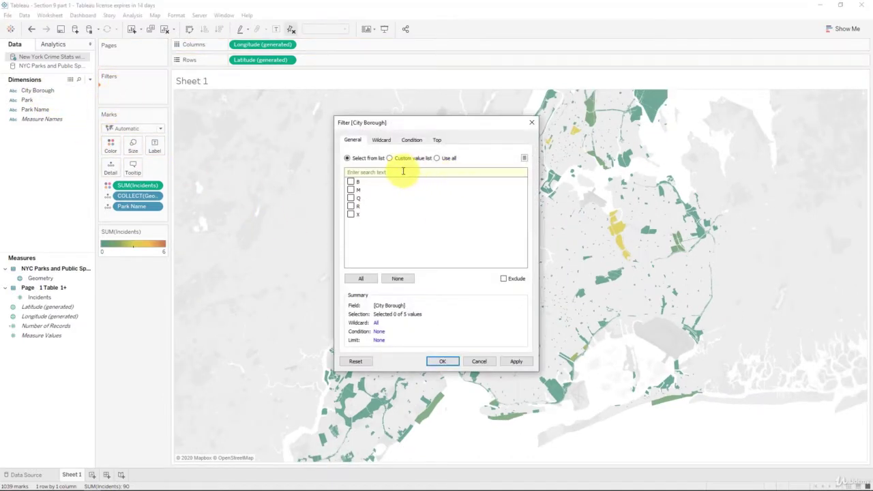
{"action": "left_click", "coordinate": [449, 158]}
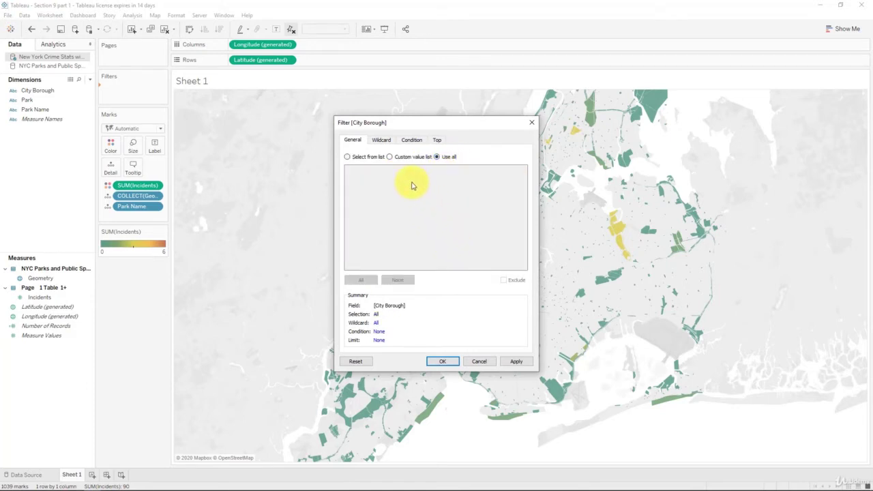
{"action": "left_click", "coordinate": [521, 364]}
{"action": "left_click", "coordinate": [445, 361]}
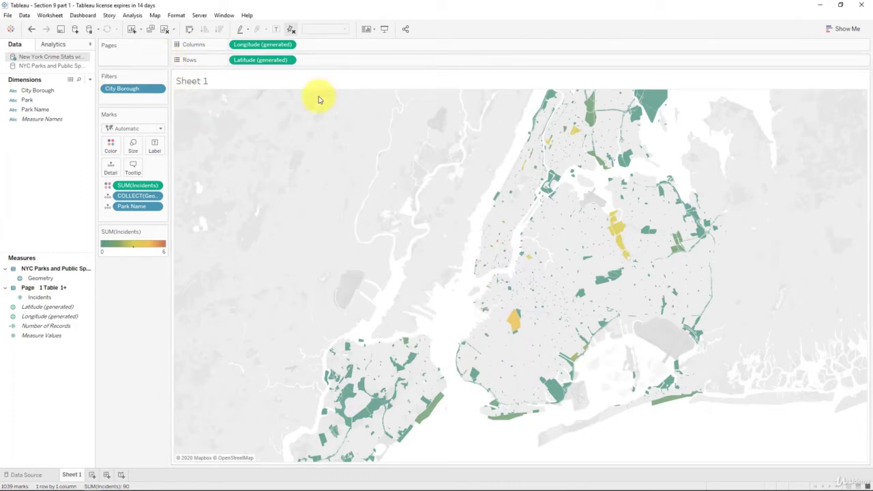
- Show the City Borough filter control and dock it beside the colour legend
{"action": "right_click", "coordinate": [115, 89]}
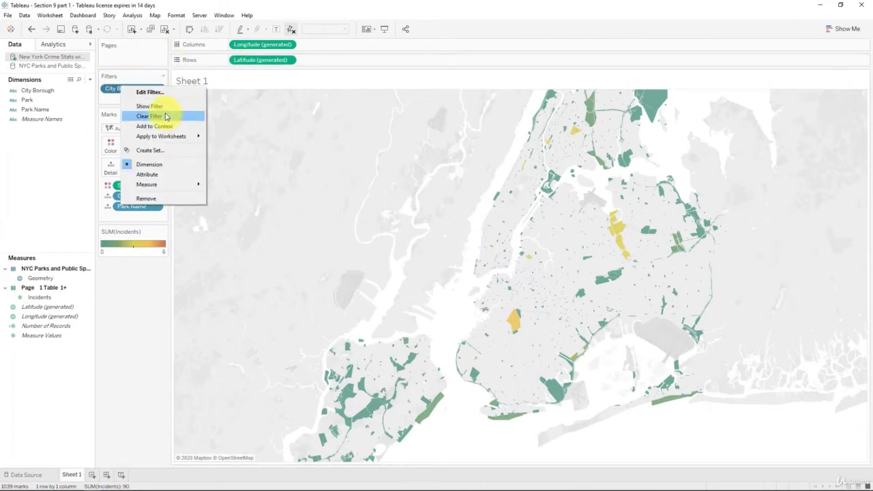
{"action": "left_click", "coordinate": [205, 113]}
{"action": "left_click_drag", "start_coordinate": [843, 85], "coordinate": [162, 268]}
- Make the borough filter a Single Value (list) control, then bring up Map Layers
{"action": "left_click", "coordinate": [162, 266]}
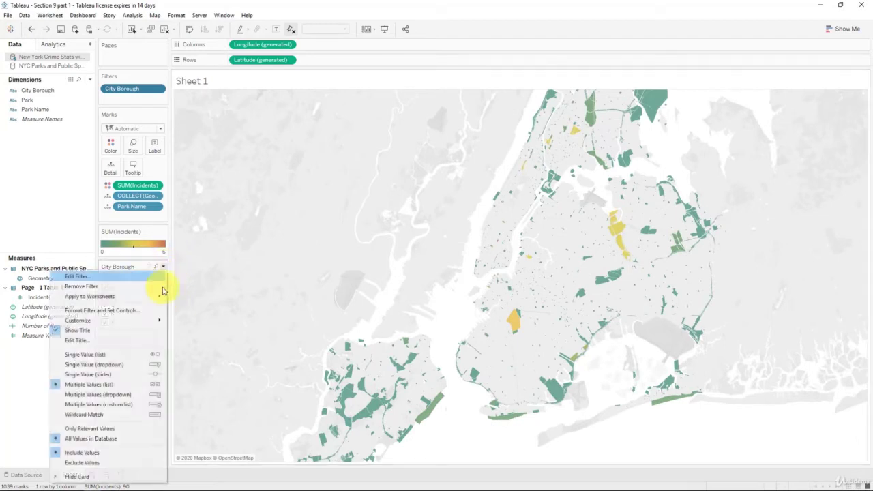
{"action": "left_click", "coordinate": [116, 364]}
{"action": "left_click", "coordinate": [148, 279]}
{"action": "left_click", "coordinate": [143, 312]}
{"action": "left_click", "coordinate": [150, 287]}
{"action": "left_click", "coordinate": [141, 328]}
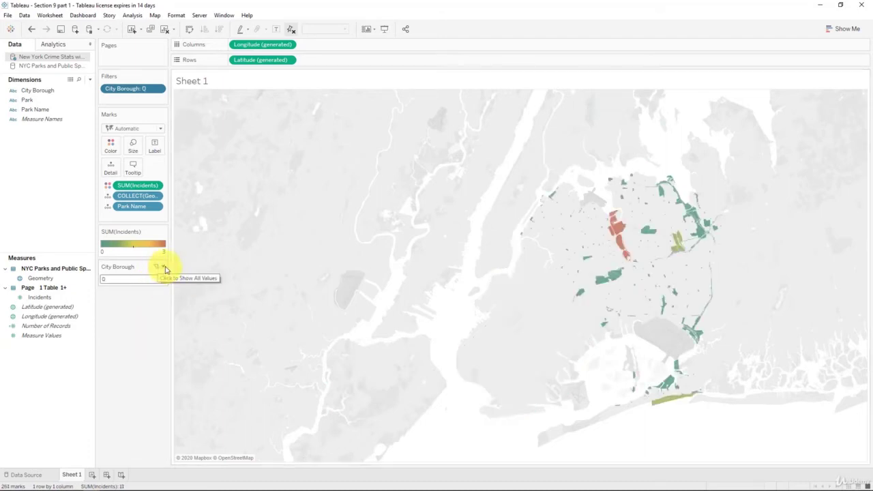
{"action": "left_click", "coordinate": [162, 266]}
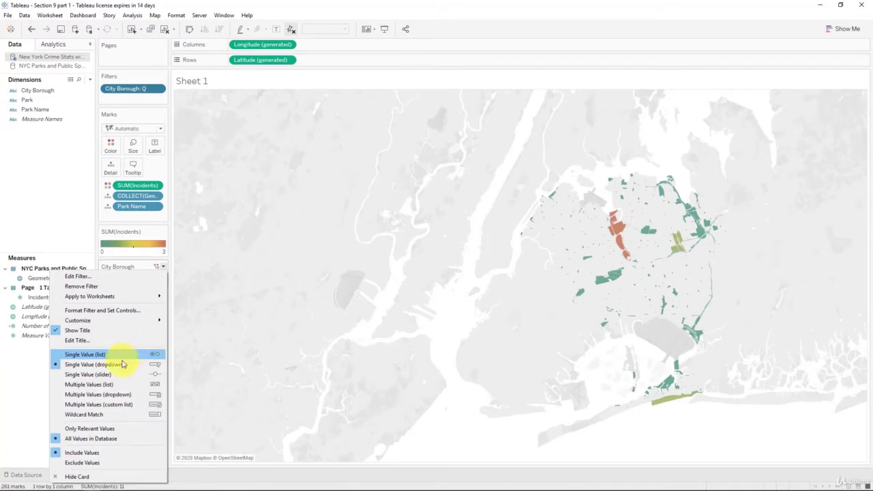
{"action": "left_click", "coordinate": [119, 355]}
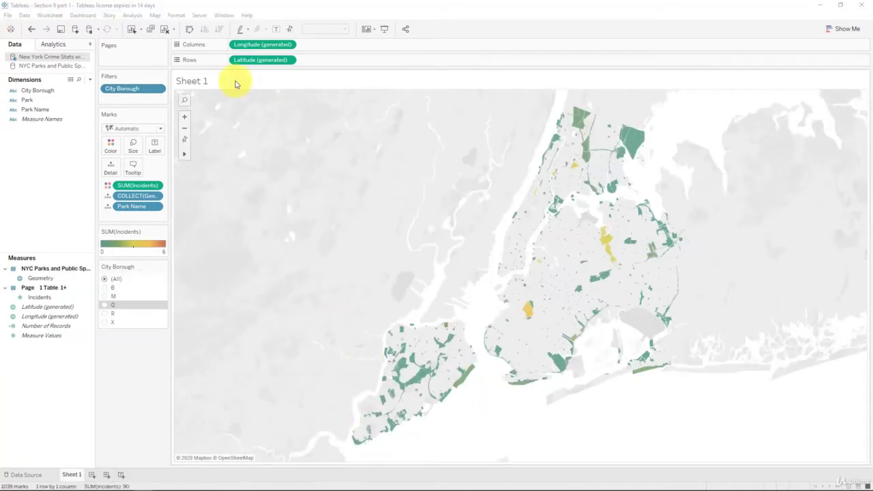
{"action": "left_click", "coordinate": [155, 15]}
{"action": "left_click", "coordinate": [177, 70]}
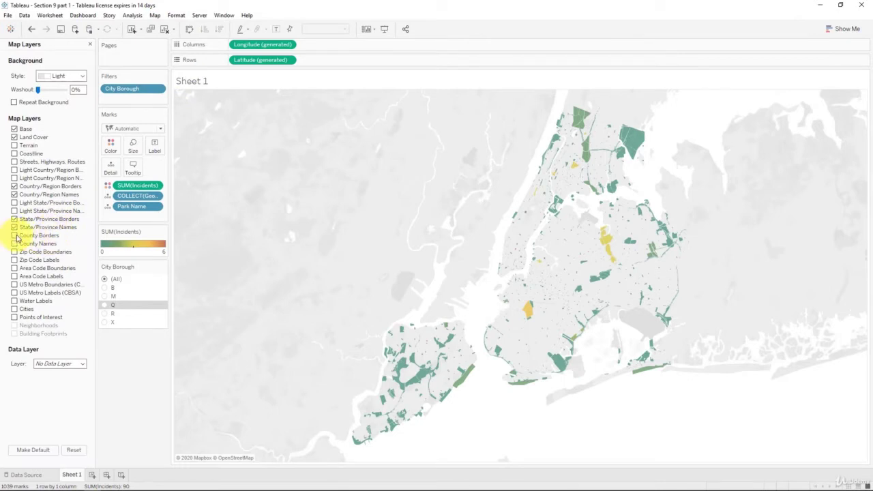
- Add county borders to the background map without county names, showing borough R parks
{"action": "left_click", "coordinate": [13, 236]}
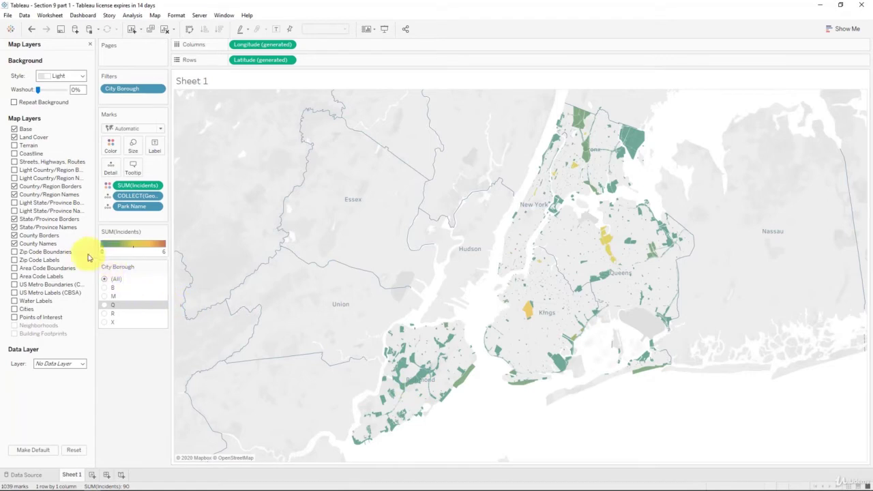
{"action": "left_click", "coordinate": [14, 244]}
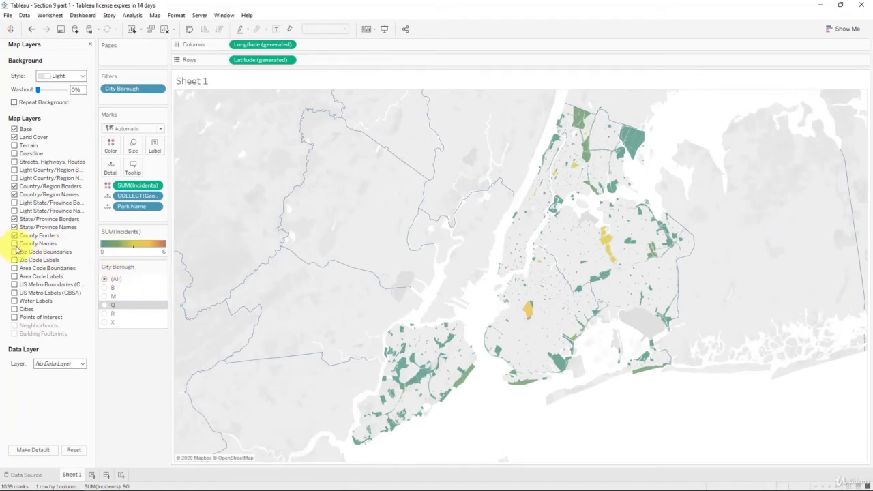
{"action": "left_click", "coordinate": [21, 244]}
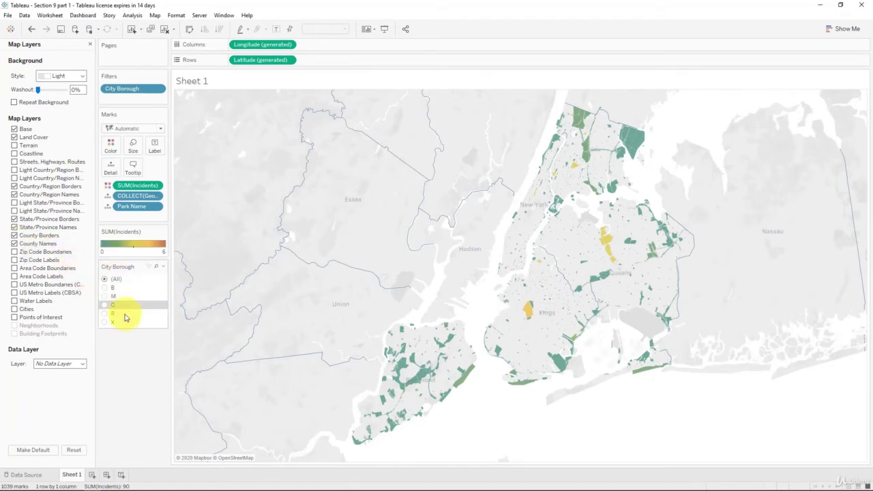
{"action": "left_click", "coordinate": [105, 313]}
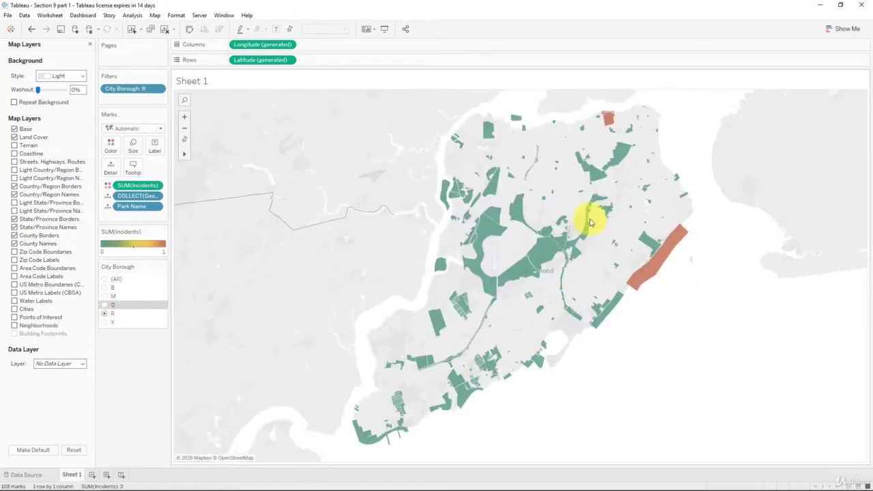
{"action": "mouse_move", "coordinate": [516, 244]}
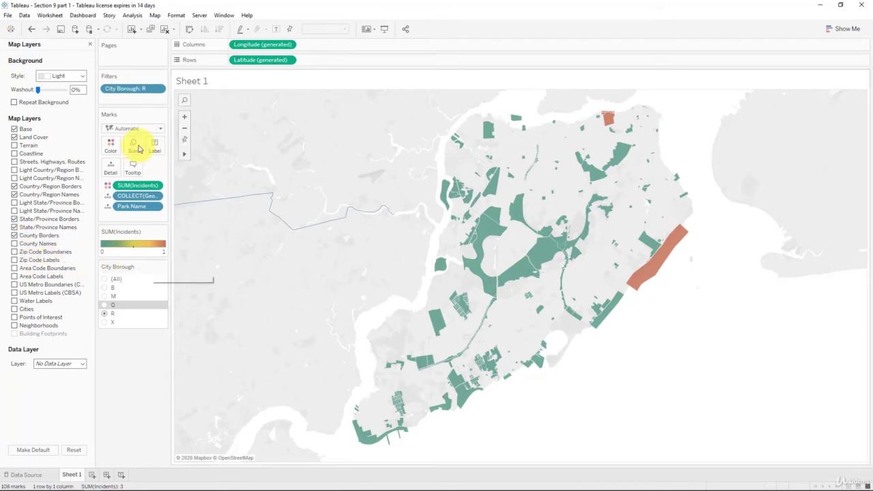
{"action": "left_click", "coordinate": [91, 45]}
- Start City Borough aliases, naming B Brooklyn and M Manhattan
{"action": "left_click", "coordinate": [39, 89]}
{"action": "right_click", "coordinate": [60, 92]}
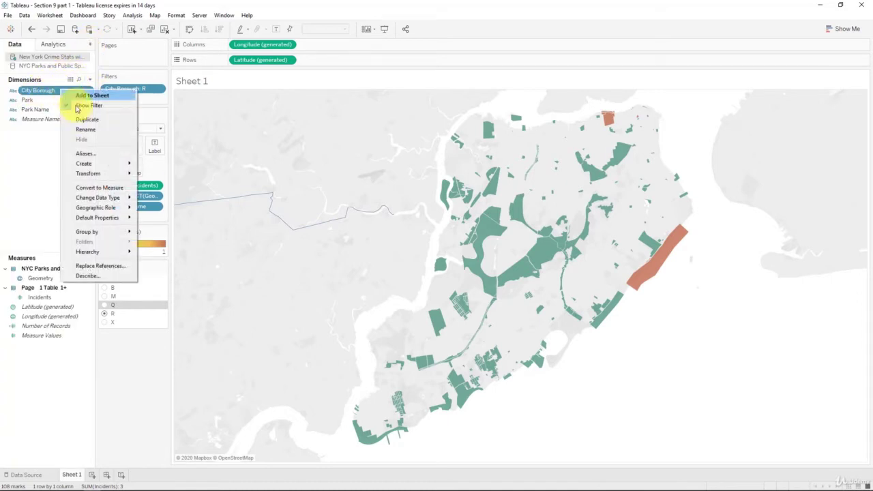
{"action": "left_click", "coordinate": [76, 144]}
{"action": "left_click", "coordinate": [443, 202]}
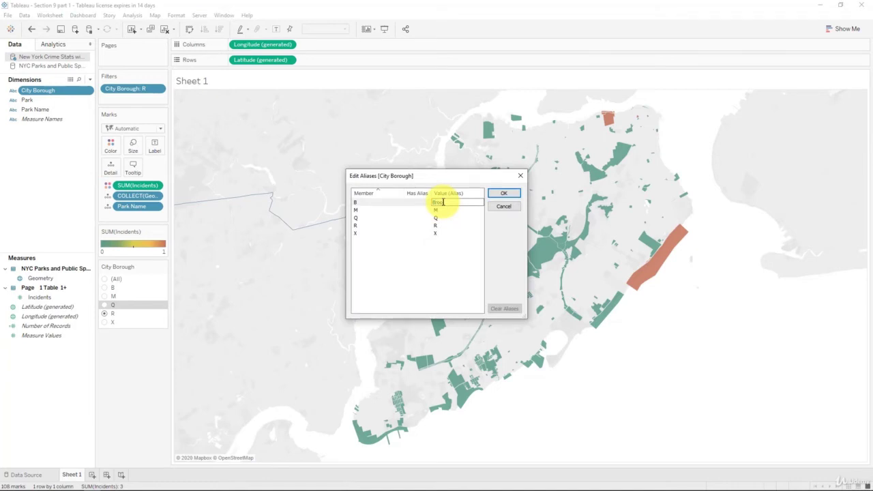
{"action": "left_click", "coordinate": [444, 210]}
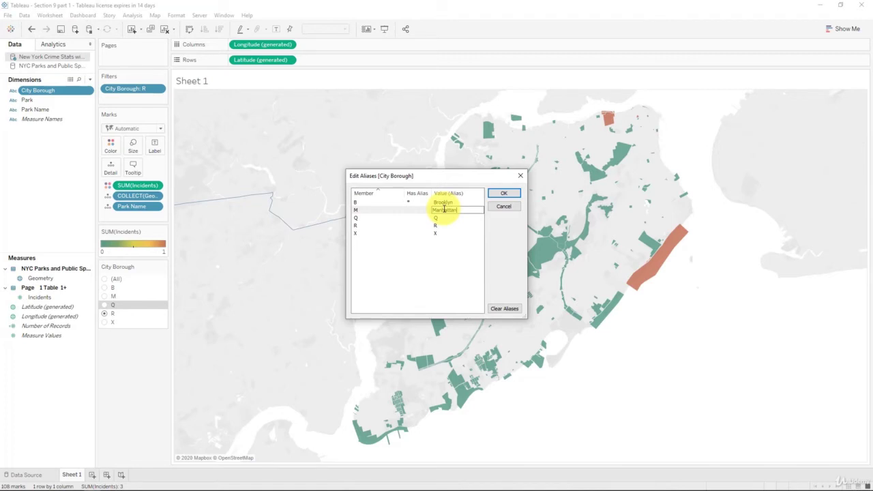
{"action": "type", "text": "Manhattan"}
{"action": "key", "text": "Return"}
- Alias Q, R and X as Queens, Statten Island and Bronx, then show Bronx parks
{"action": "left_click", "coordinate": [464, 216]}
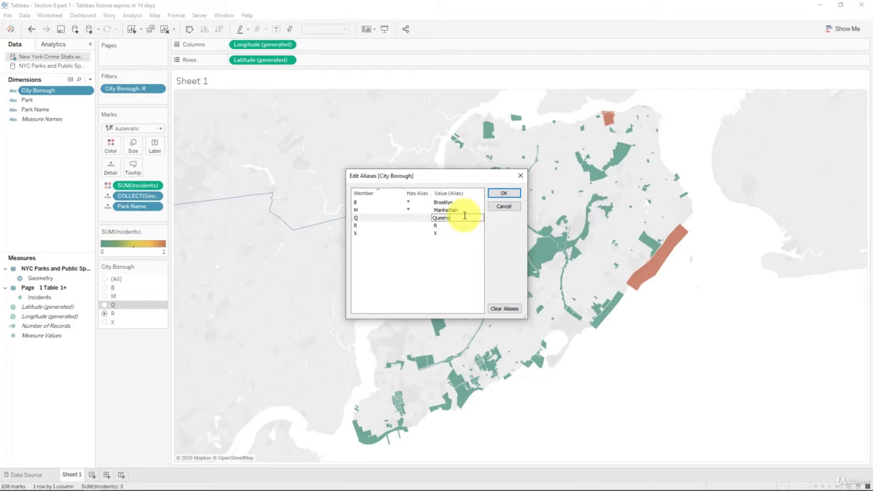
{"action": "left_click", "coordinate": [442, 225]}
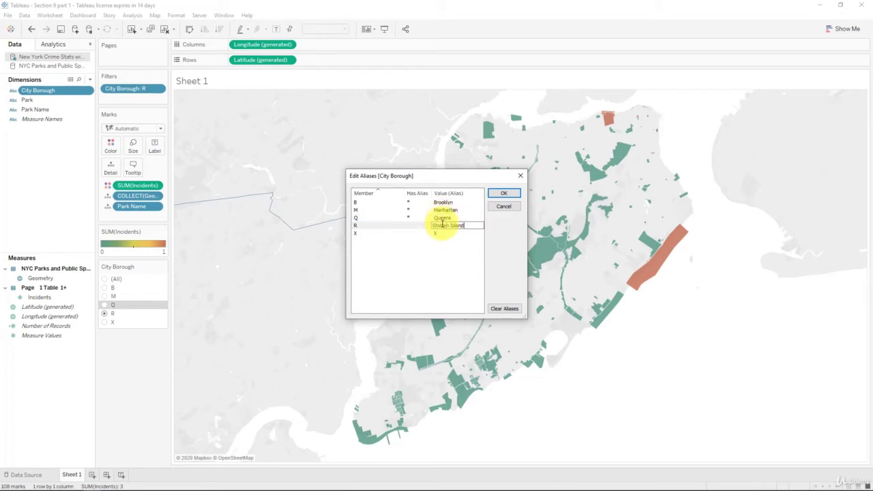
{"action": "left_click", "coordinate": [439, 233]}
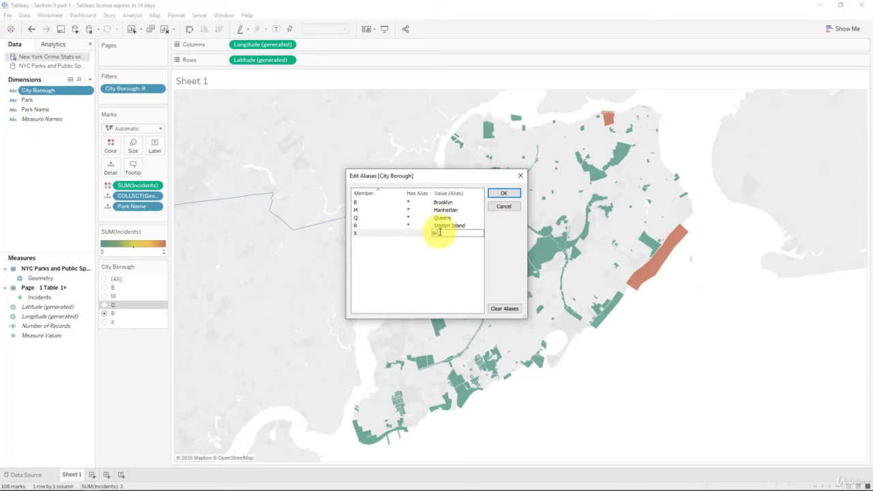
{"action": "type", "text": "Bronx"}
{"action": "key", "text": "Return"}
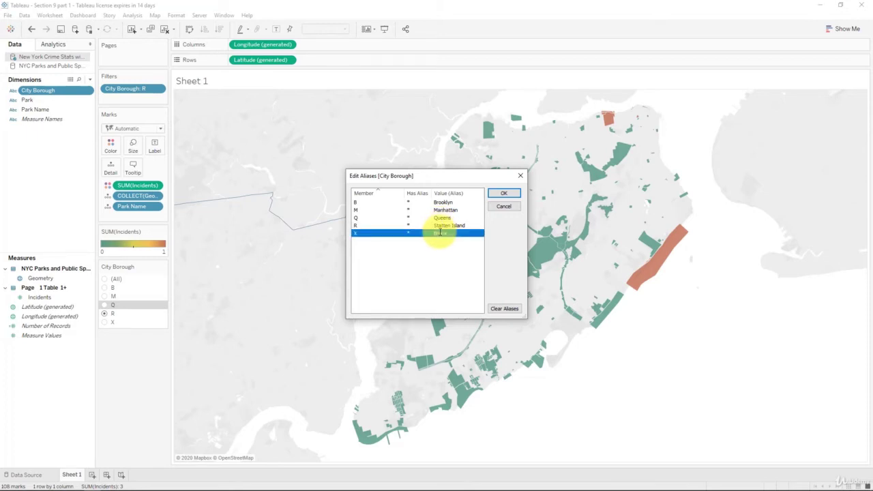
{"action": "left_click", "coordinate": [503, 193]}
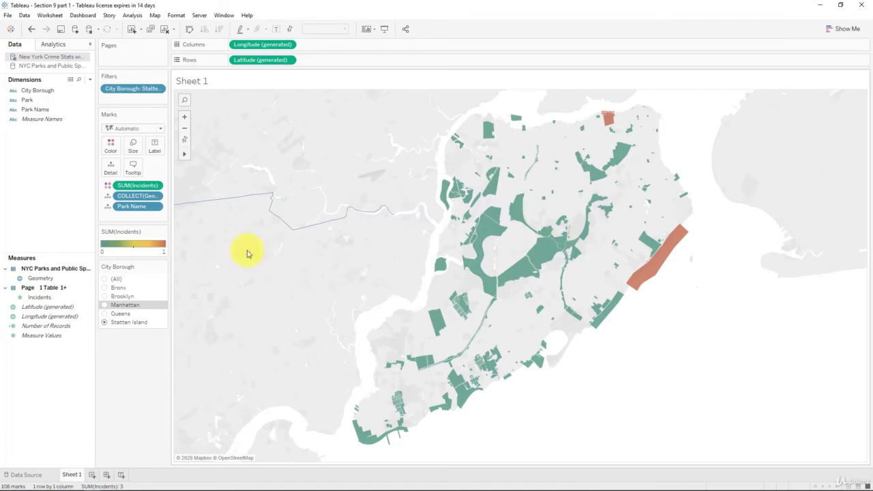
{"action": "left_click", "coordinate": [106, 289]}
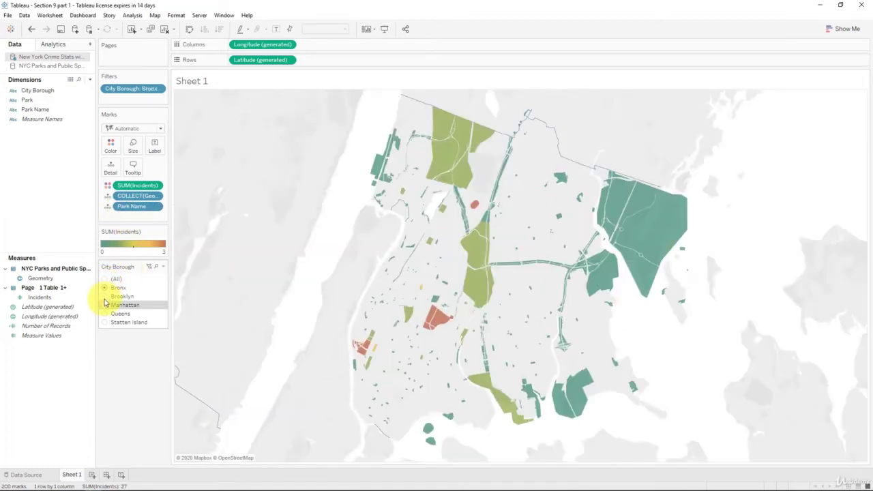
- Preview Brooklyn, Manhattan and Queens parks, then set the borough filter back to (All)
{"action": "left_click", "coordinate": [106, 296]}
{"action": "left_click", "coordinate": [106, 305]}
{"action": "left_click", "coordinate": [107, 314]}
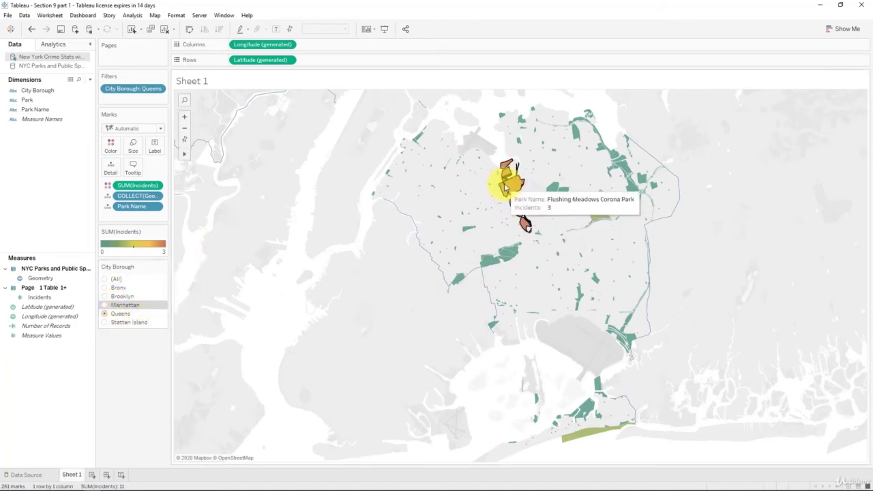
{"action": "mouse_move", "coordinate": [523, 225]}
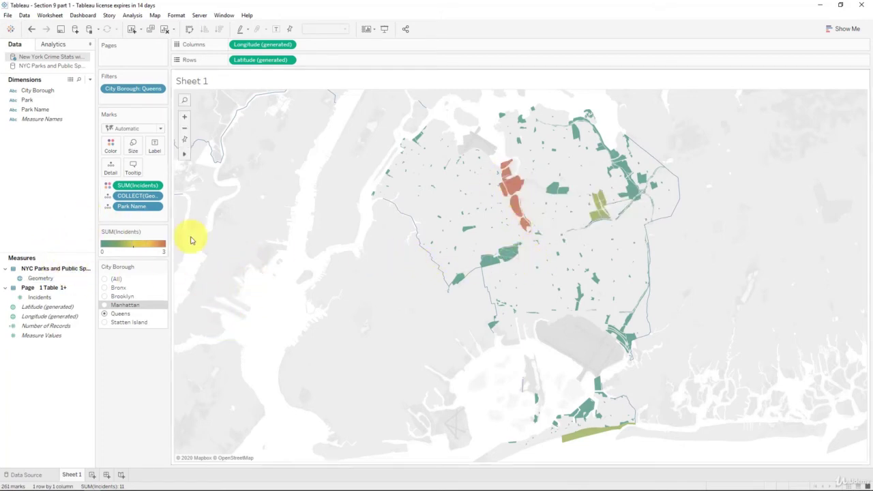
{"action": "left_click", "coordinate": [105, 279]}
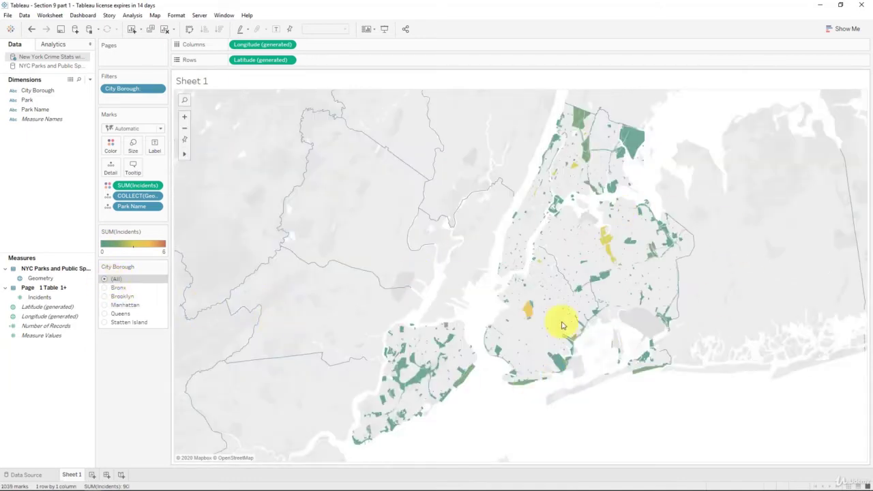
{"action": "left_click", "coordinate": [111, 145]}
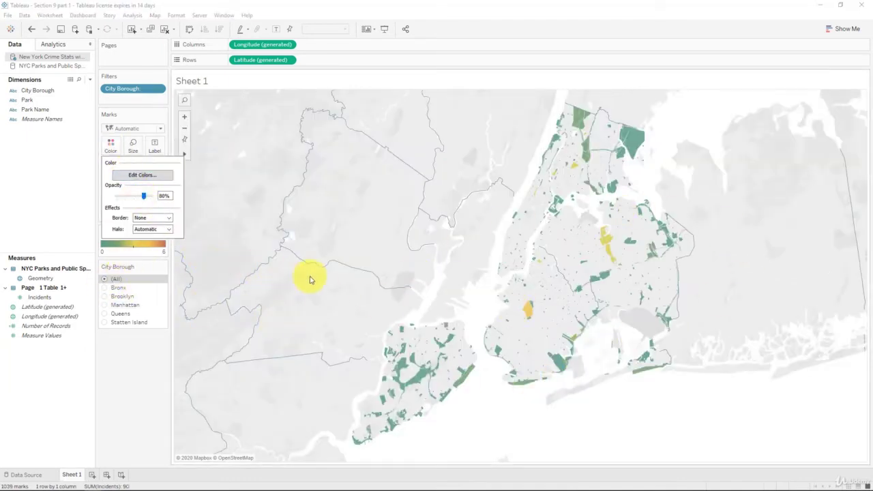
- Fix the Incidents colour range at start 0 and end 6, then show Queens parks
{"action": "left_click", "coordinate": [142, 175]}
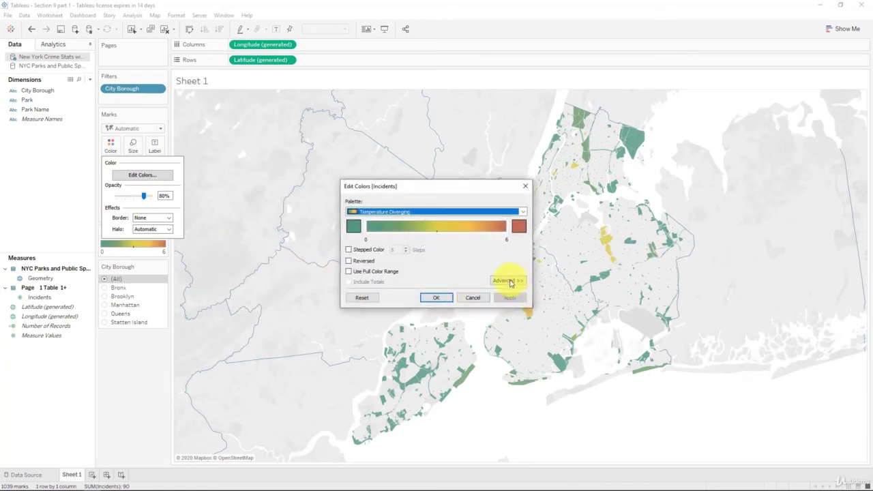
{"action": "left_click", "coordinate": [508, 280]}
{"action": "left_click", "coordinate": [349, 296]}
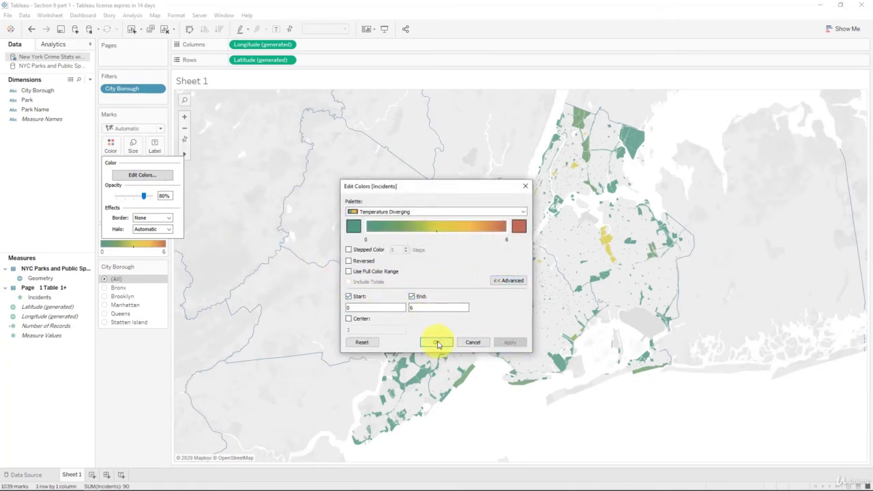
{"action": "left_click", "coordinate": [437, 342]}
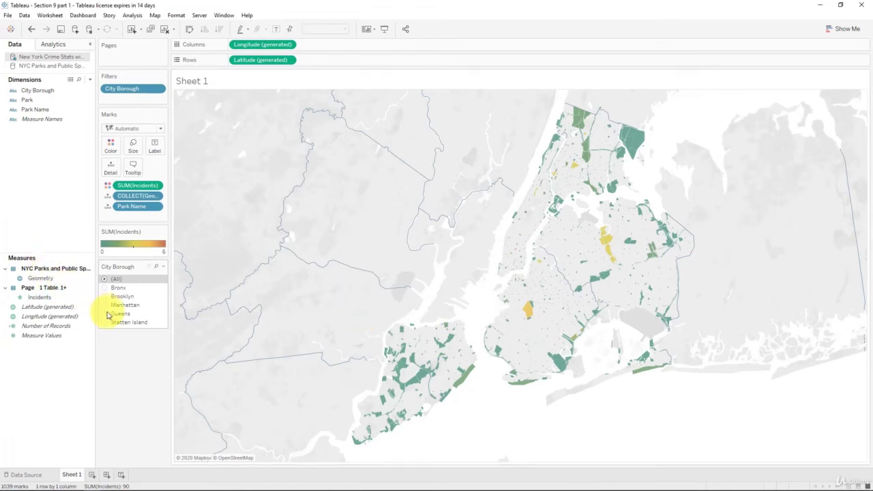
{"action": "left_click", "coordinate": [105, 313]}
{"action": "mouse_move", "coordinate": [513, 188]}
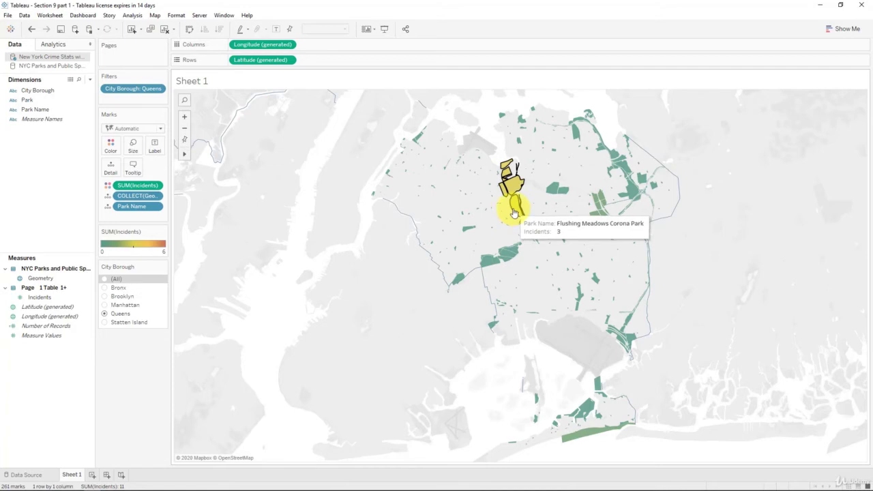
{"action": "left_click", "coordinate": [107, 283]}
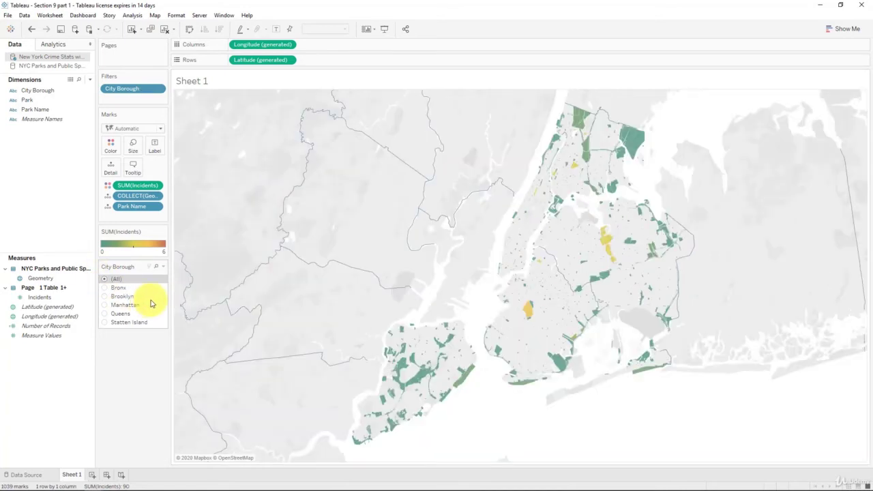
- Replace the sheet title with 'New York City Parks' and insert City Borough on a second line
{"action": "double_click", "coordinate": [179, 83]}
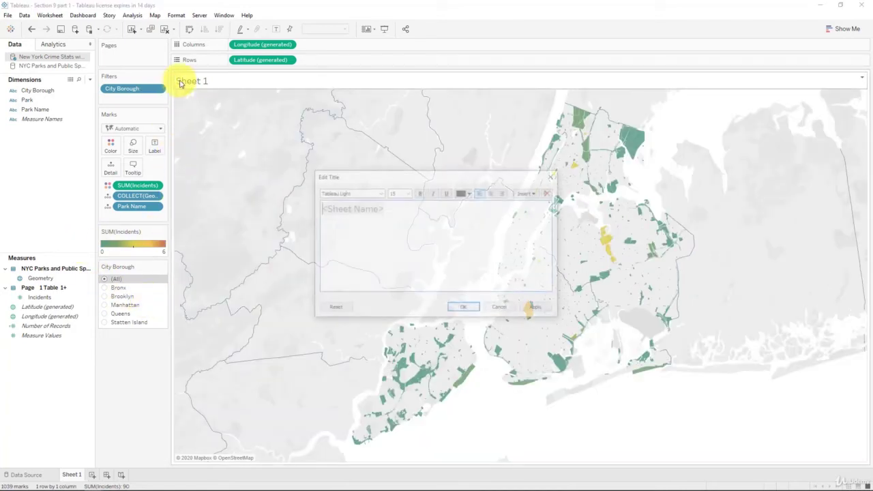
{"action": "left_click_drag", "start_coordinate": [406, 212], "coordinate": [201, 183]}
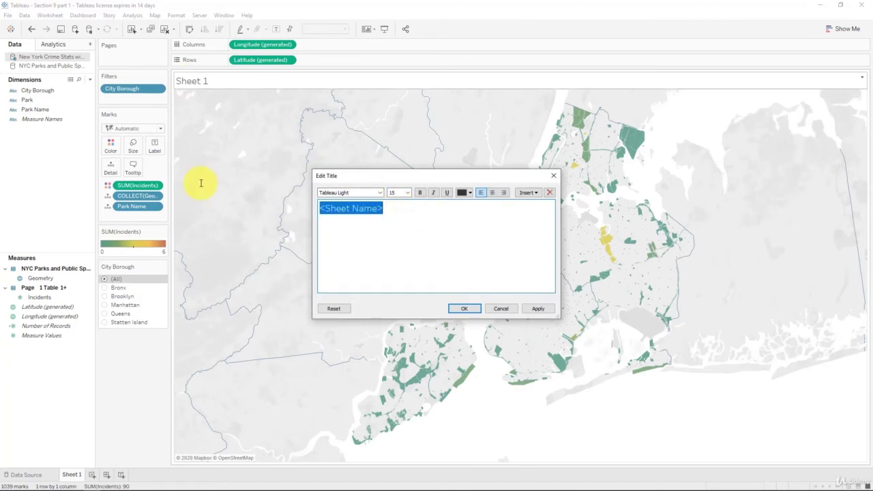
{"action": "type", "text": "New York City Parks"}
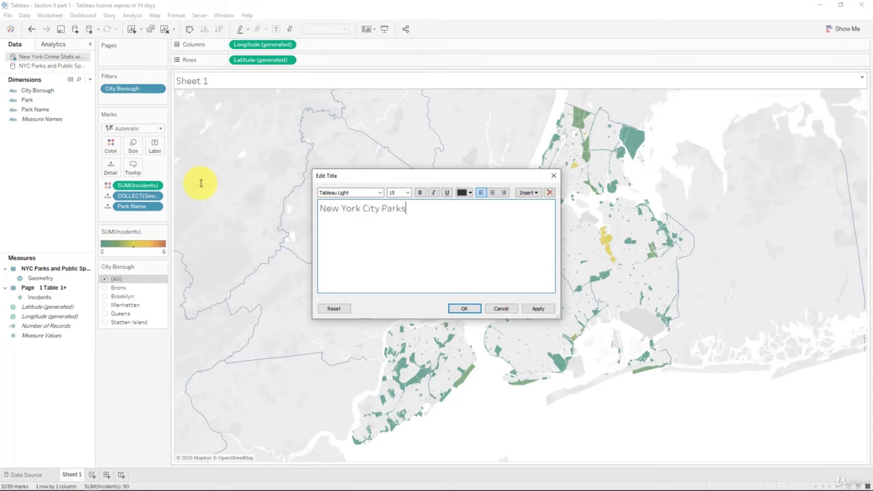
{"action": "key", "text": "Return"}
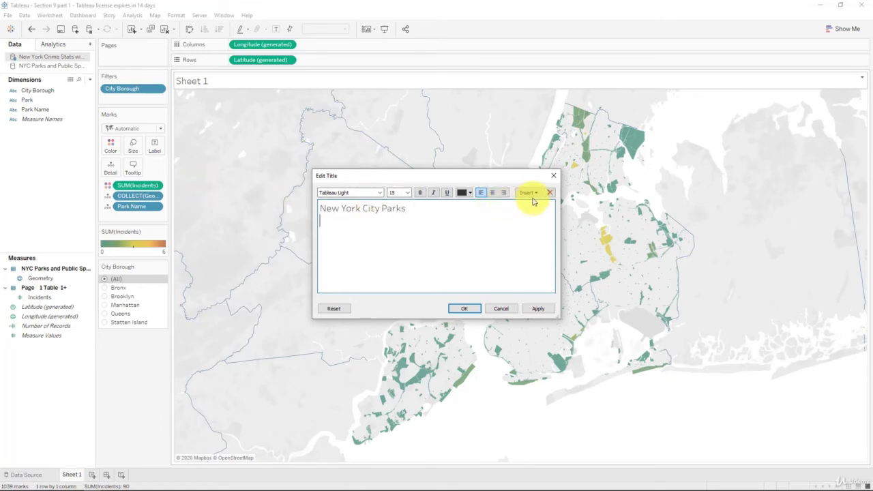
{"action": "left_click", "coordinate": [534, 193]}
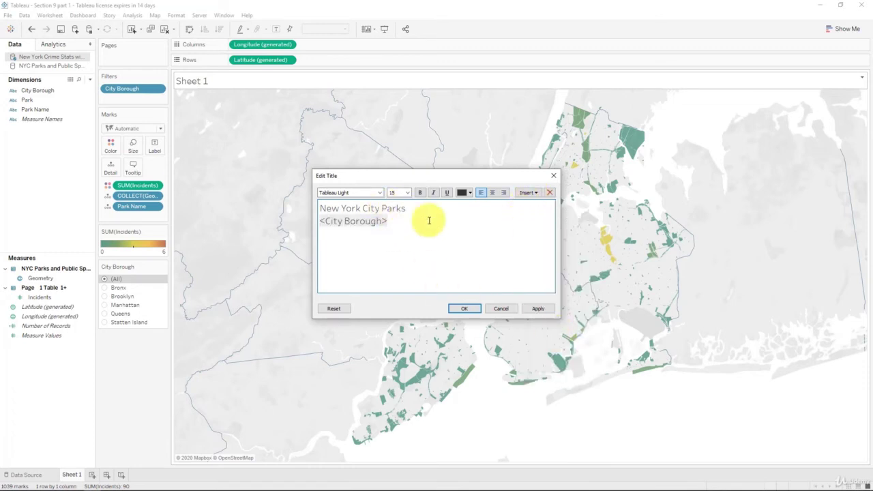
- Bold the 'New York City Parks' line and set both title lines to size 20
{"action": "left_click_drag", "start_coordinate": [406, 209], "coordinate": [319, 207]}
{"action": "left_click", "coordinate": [419, 192]}
{"action": "left_click_drag", "start_coordinate": [402, 222], "coordinate": [302, 200]}
{"action": "left_click", "coordinate": [408, 193]}
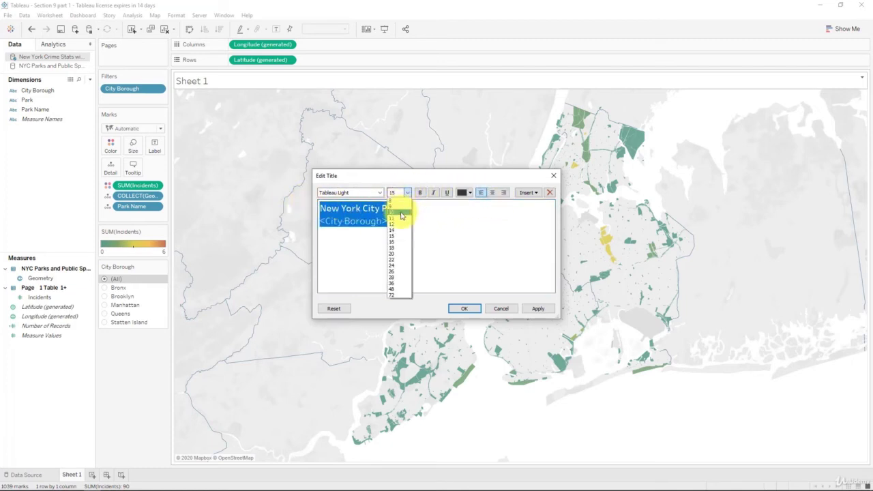
{"action": "left_click", "coordinate": [399, 252]}
{"action": "left_click", "coordinate": [463, 308]}
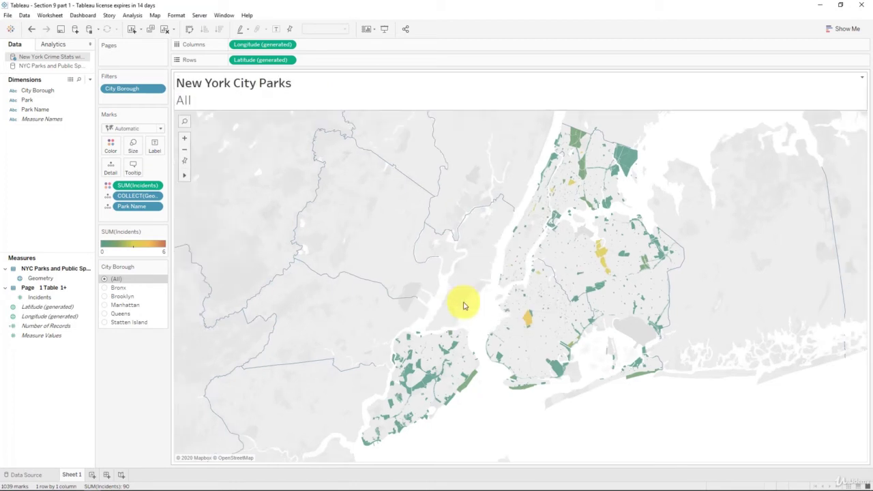
{"action": "left_click", "coordinate": [105, 289]}
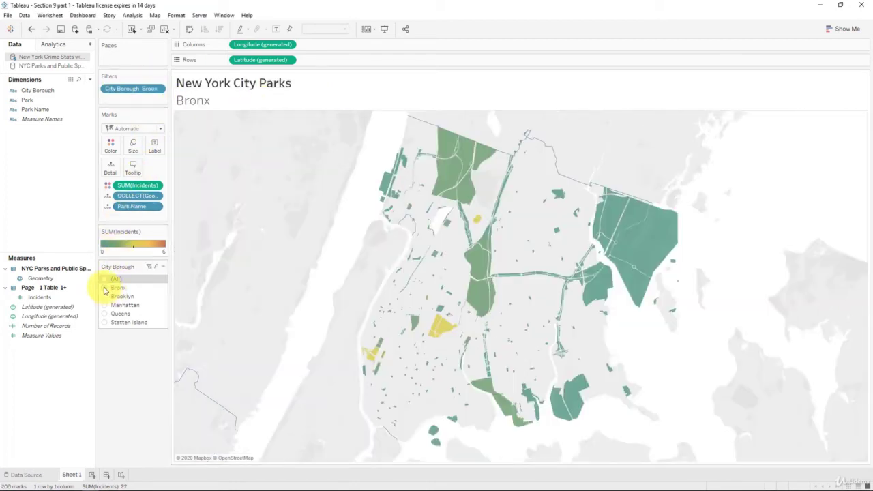
{"action": "left_click", "coordinate": [105, 297]}
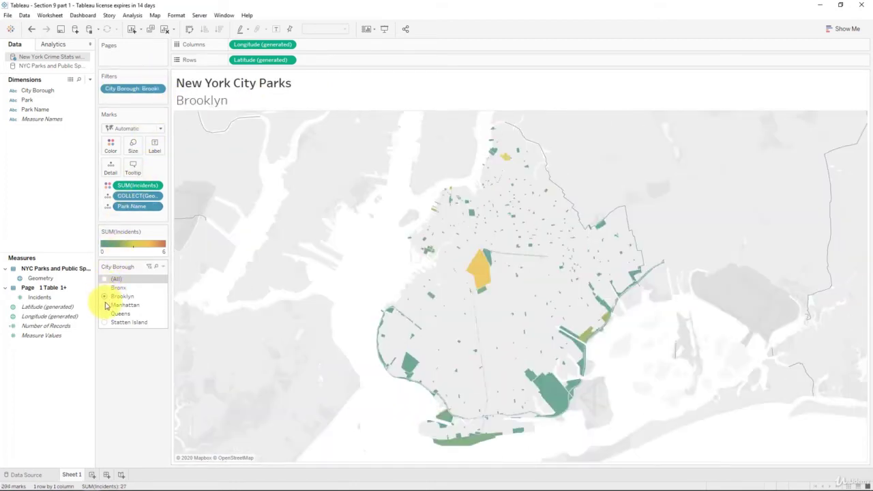
{"action": "left_click", "coordinate": [106, 304]}
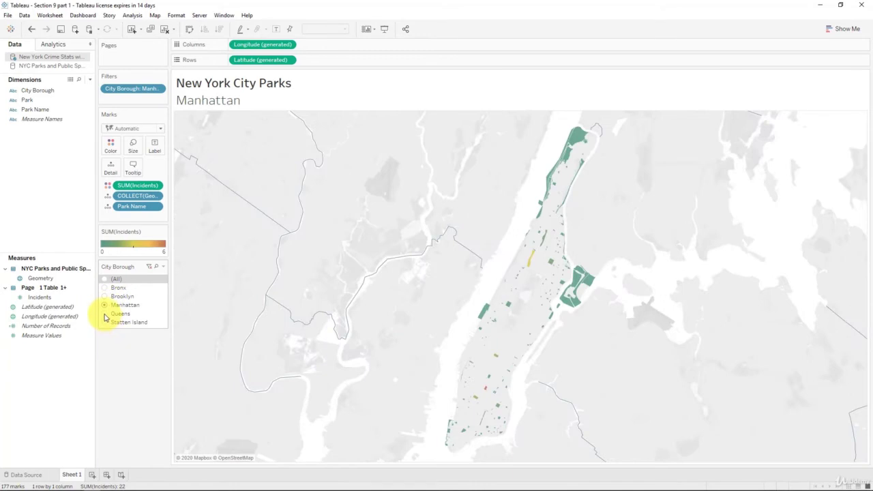
{"action": "left_click", "coordinate": [105, 314]}
{"action": "left_click", "coordinate": [104, 322]}
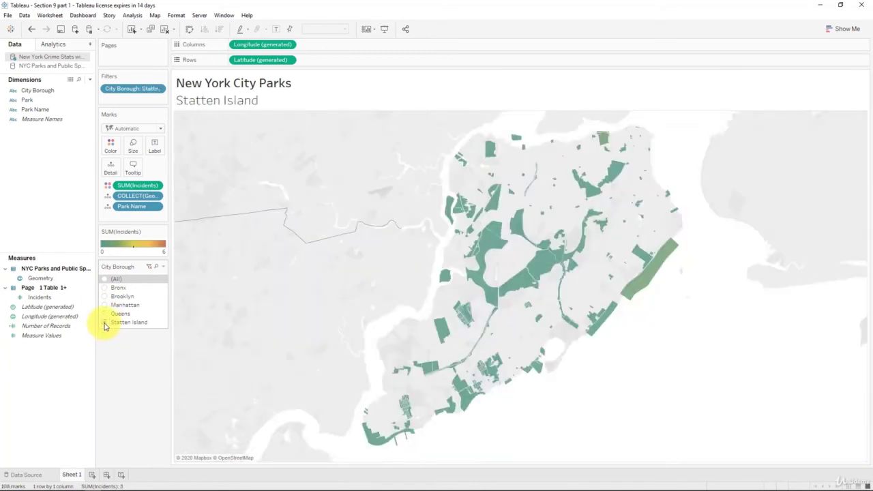
{"action": "left_click", "coordinate": [109, 280]}
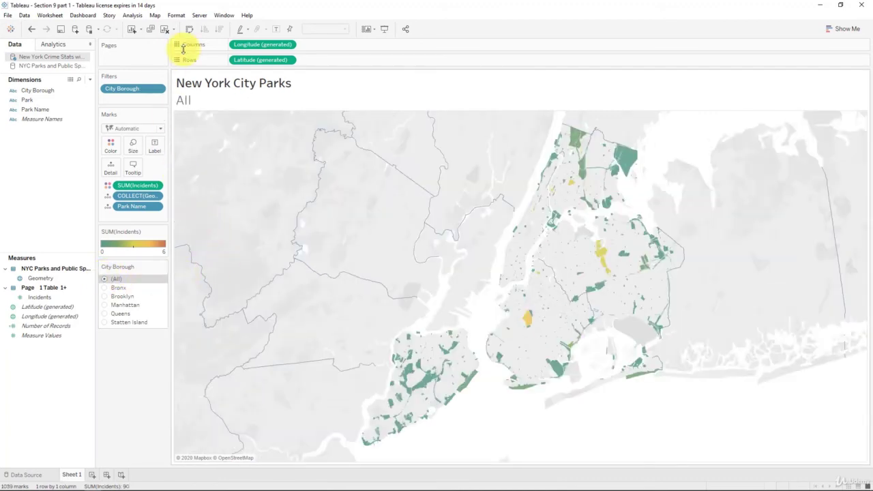
- Enable Show Map Scale in Map Options with the scale units set to U.S
{"action": "left_click", "coordinate": [155, 15]}
{"action": "left_click", "coordinate": [179, 80]}
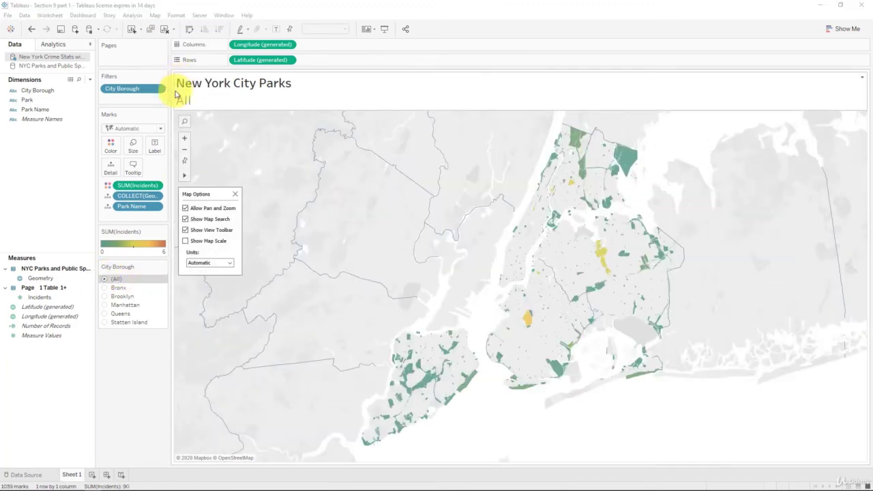
{"action": "left_click", "coordinate": [195, 241]}
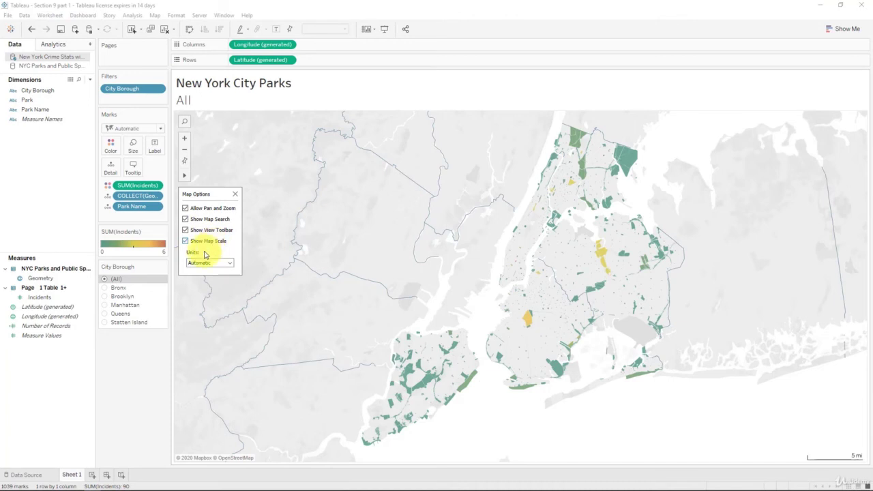
{"action": "left_click", "coordinate": [205, 263]}
{"action": "left_click", "coordinate": [196, 284]}
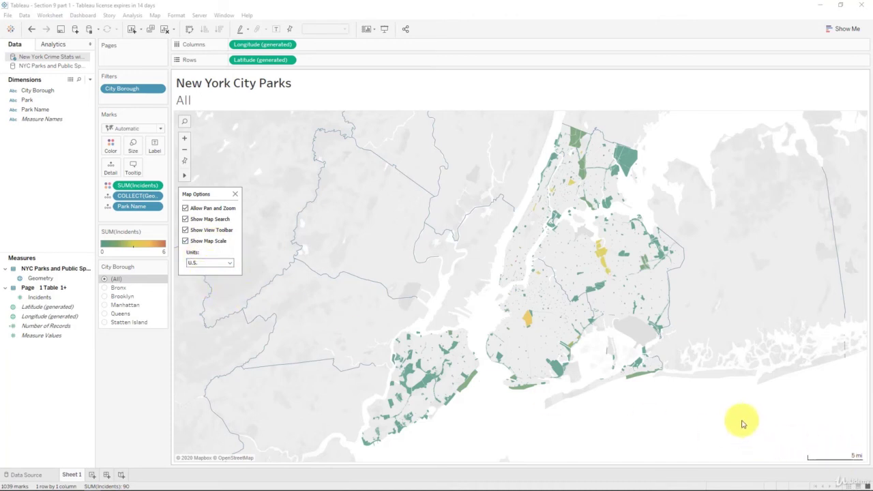
{"action": "scroll", "coordinate": [578, 328], "scroll_direction": "up", "scroll_amount": 1}
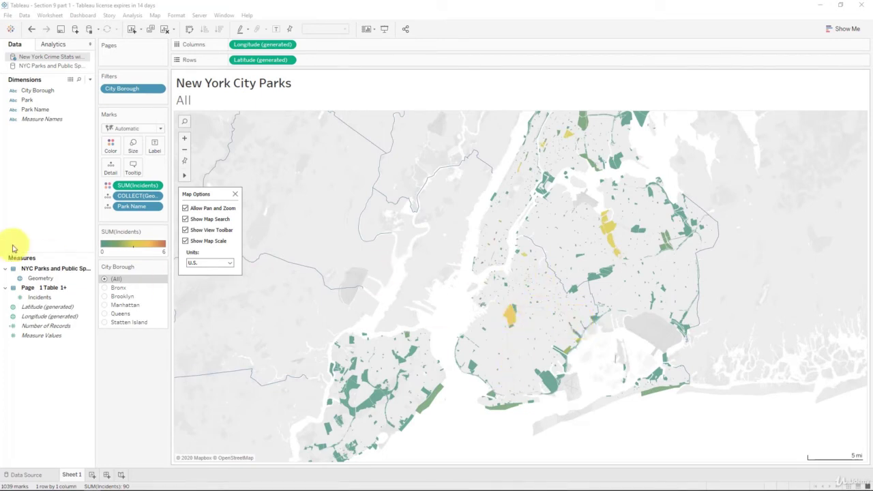
- Filter the borough to Bronx, reset the map, try Statten Island, Queens and Bronx, then choose (All)
{"action": "left_click", "coordinate": [116, 287]}
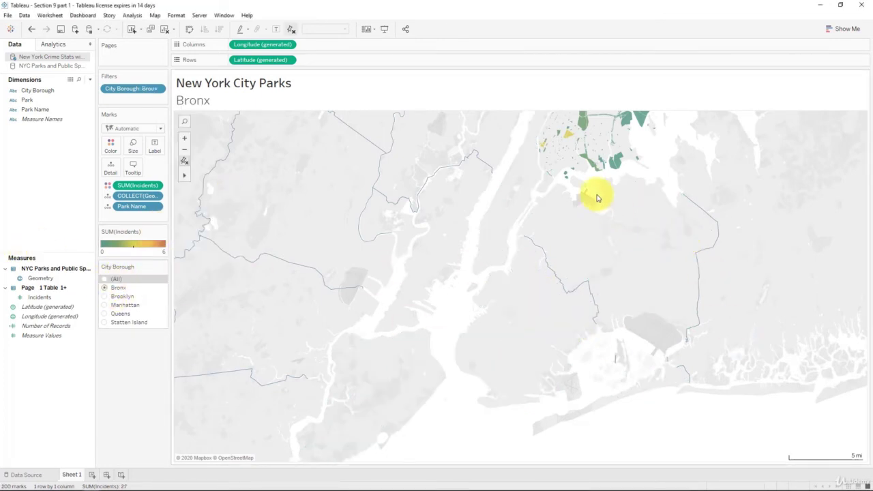
{"action": "left_click", "coordinate": [184, 162]}
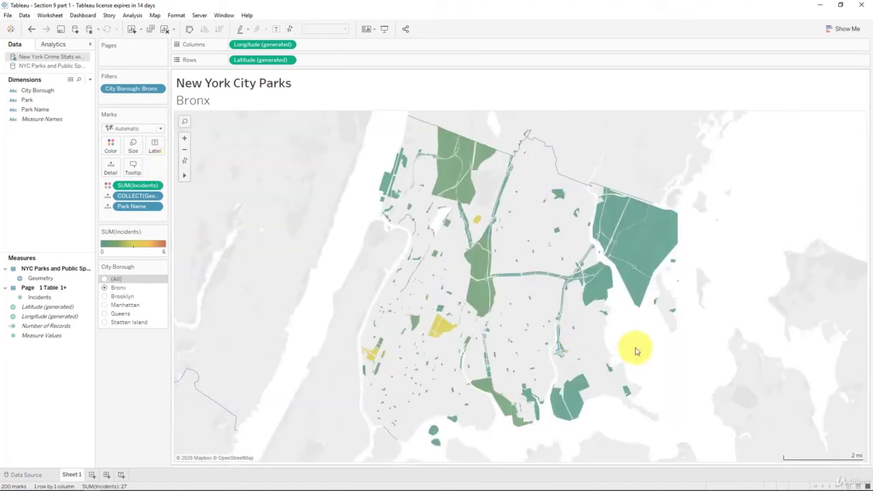
{"action": "left_click", "coordinate": [105, 322]}
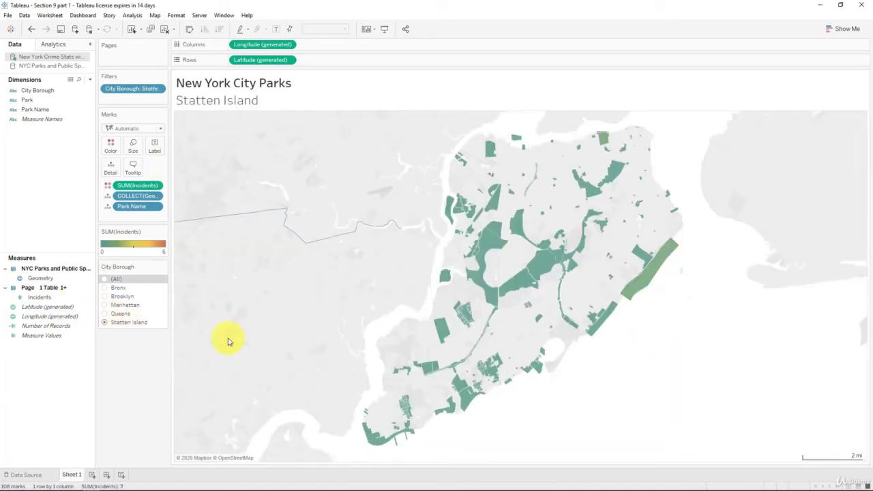
{"action": "left_click", "coordinate": [104, 313]}
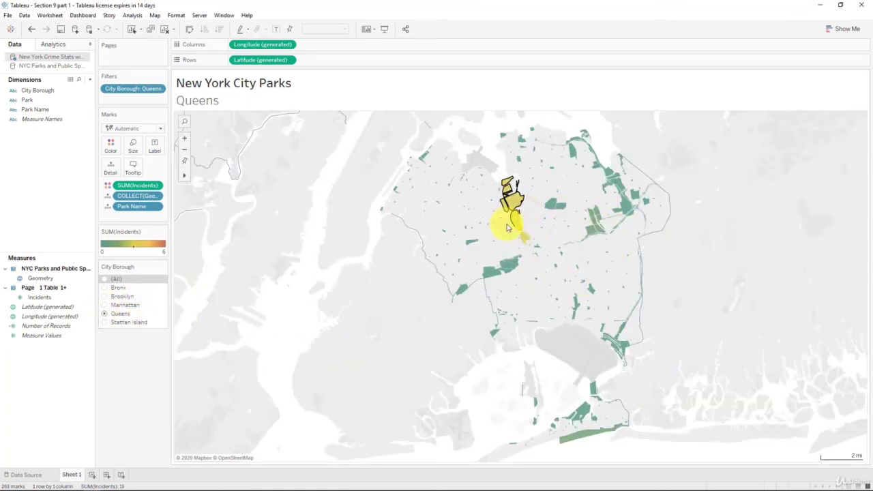
{"action": "left_click", "coordinate": [118, 287]}
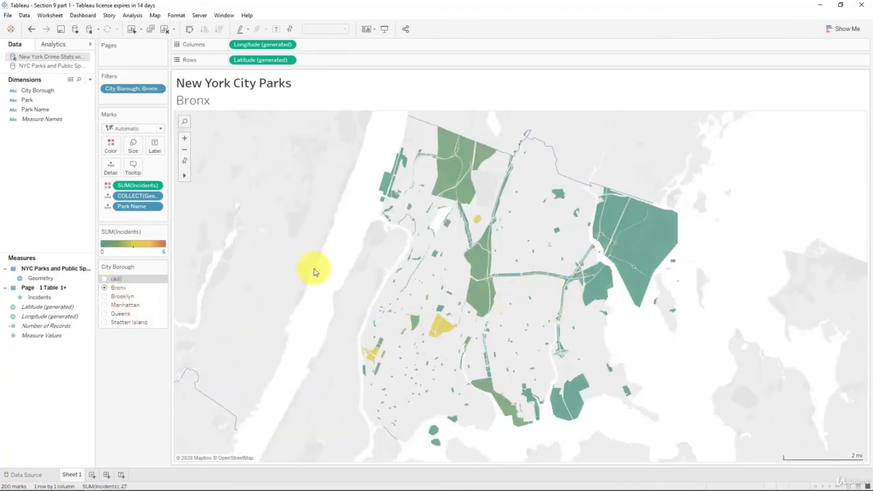
{"action": "left_click", "coordinate": [104, 280]}
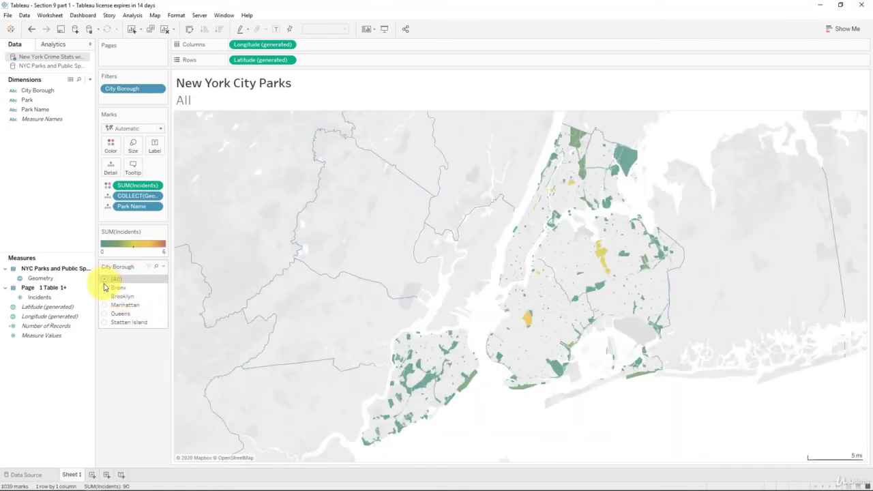
{"action": "scroll", "coordinate": [546, 273], "scroll_direction": "up", "scroll_amount": 5}
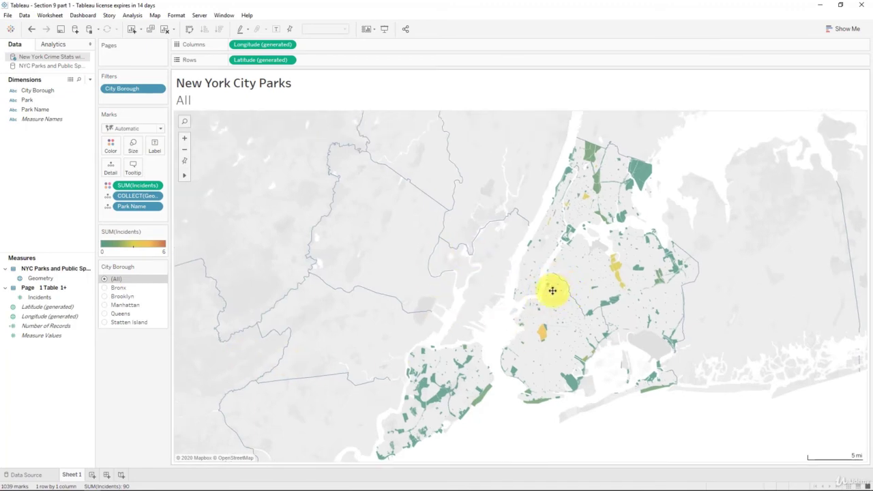
{"action": "scroll", "coordinate": [525, 292], "scroll_direction": "up", "scroll_amount": 4}
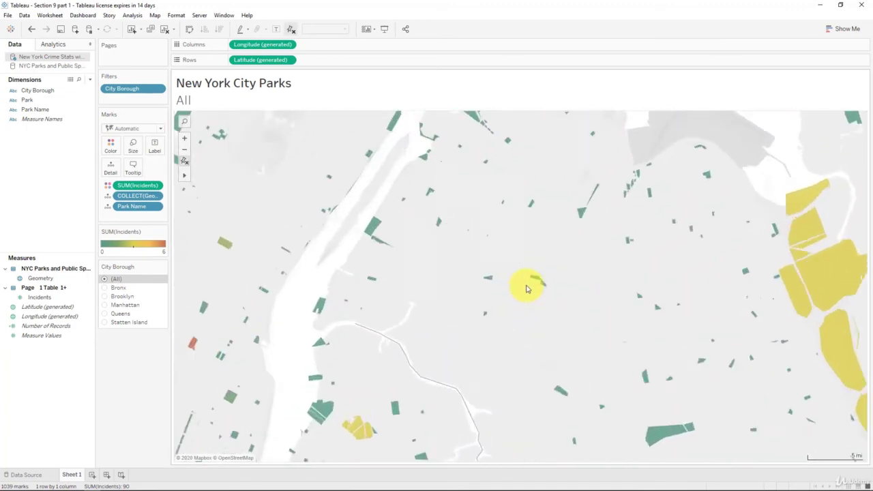
{"action": "left_click_drag", "start_coordinate": [641, 277], "coordinate": [463, 256]}
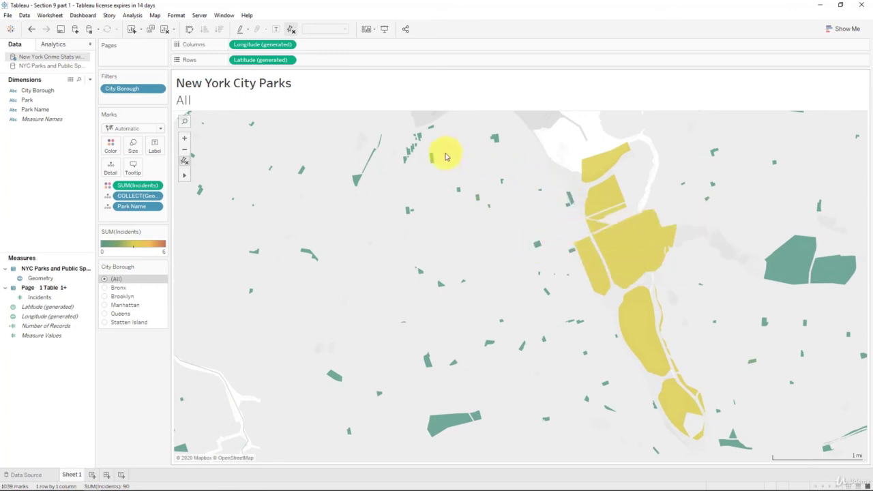
{"action": "scroll", "coordinate": [399, 264], "scroll_direction": "down", "scroll_amount": 4}
{"action": "scroll", "coordinate": [283, 321], "scroll_direction": "up", "scroll_amount": 5}
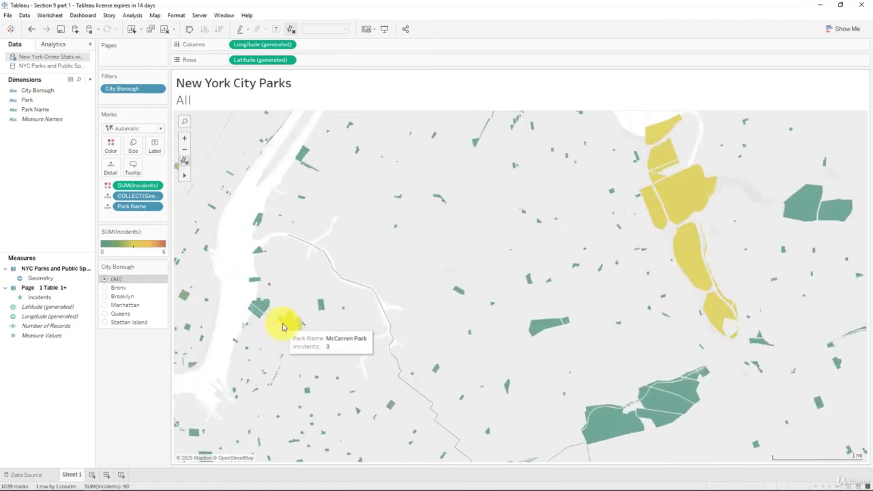
{"action": "left_click_drag", "start_coordinate": [285, 256], "coordinate": [457, 274]}
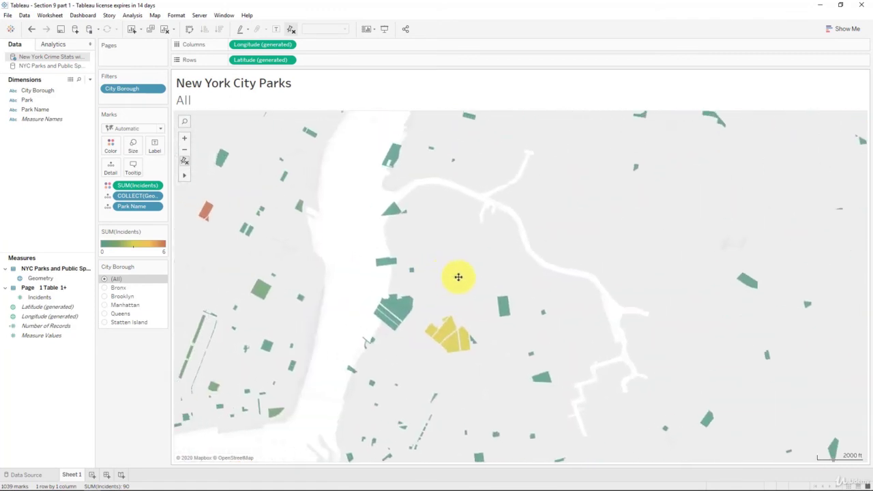
{"action": "scroll", "coordinate": [253, 215], "scroll_direction": "up", "scroll_amount": 2}
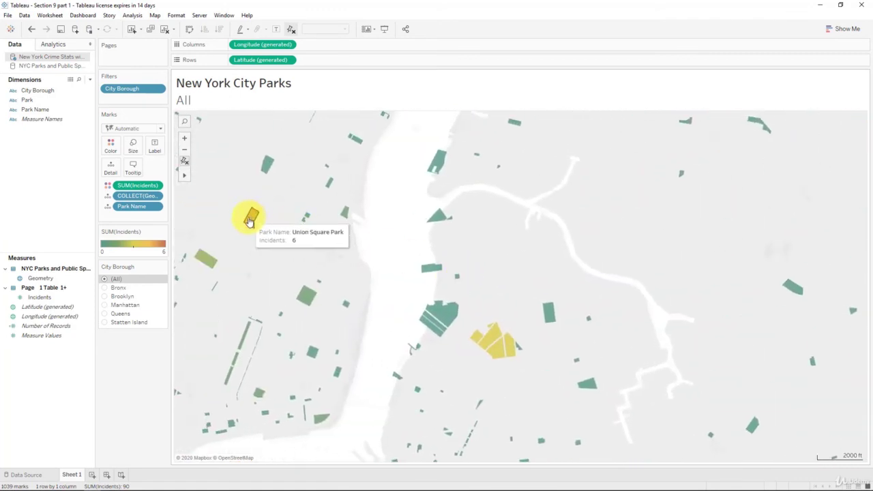
{"action": "left_click", "coordinate": [185, 162]}
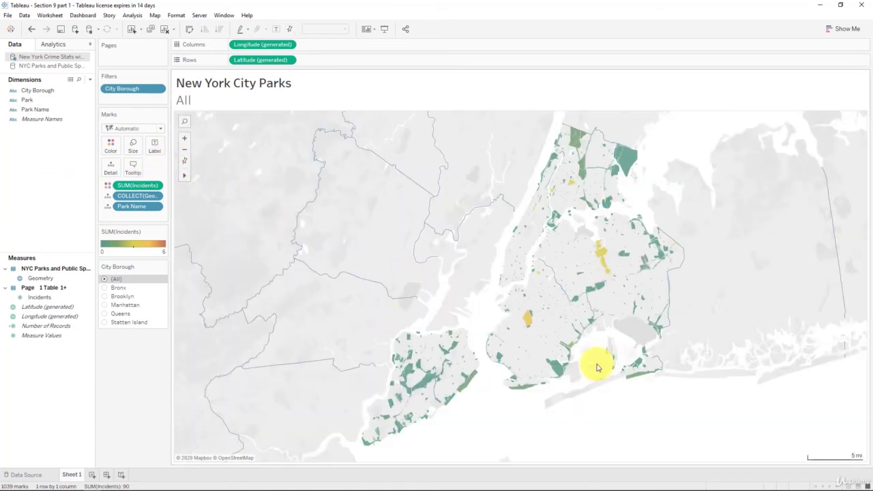